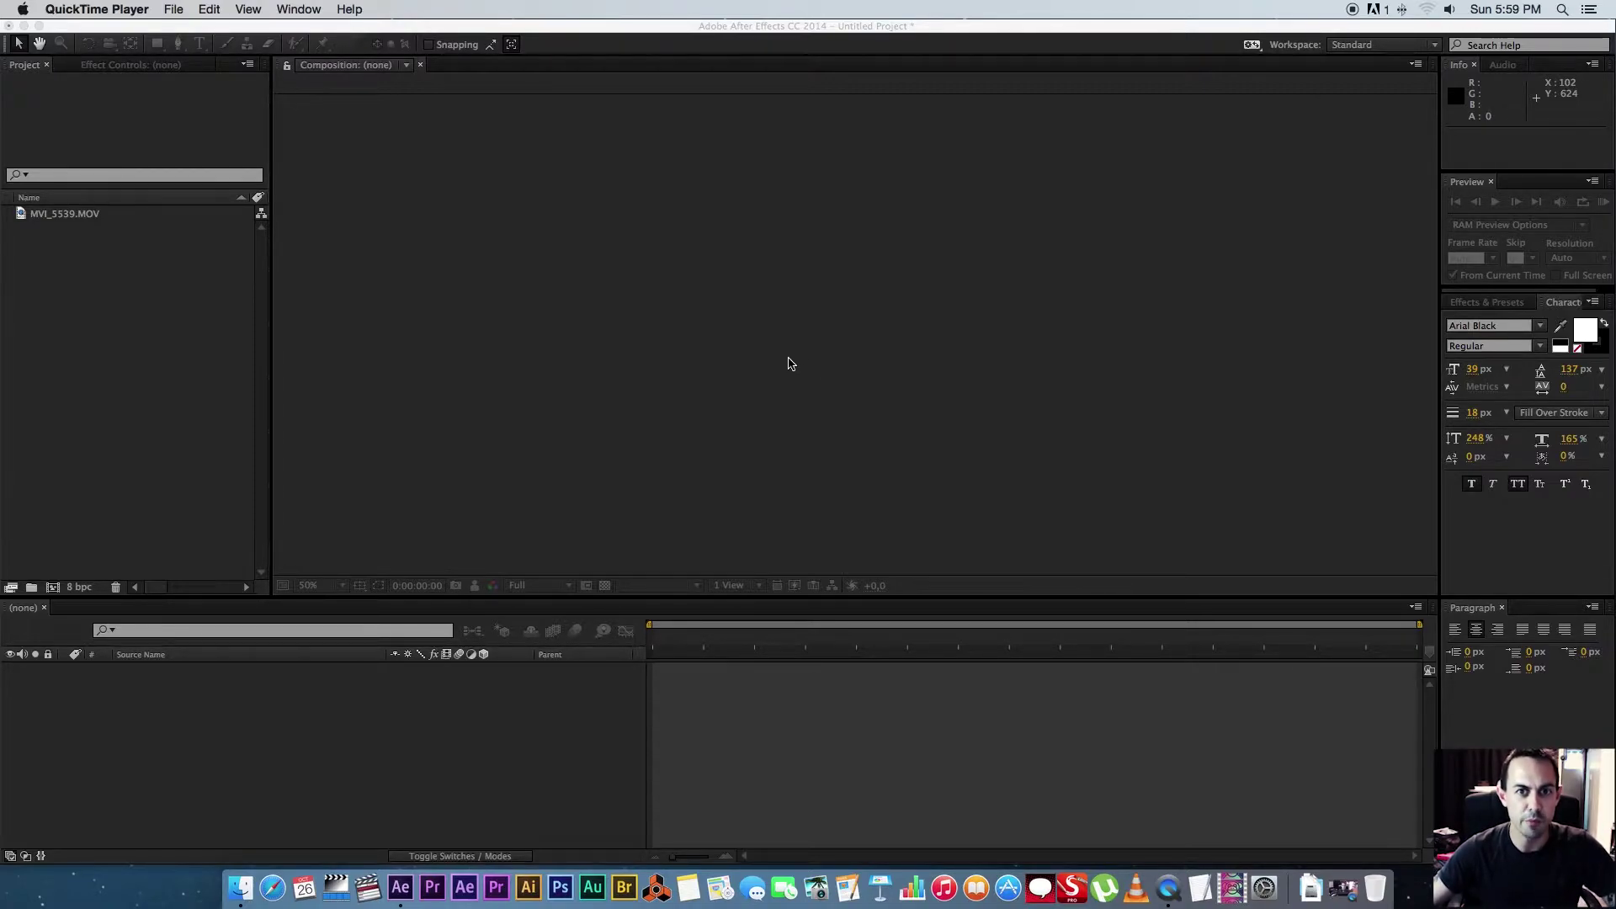
Build a composition from MVI_5539.MOV, scrub through it, and set the time to 0:00:03:00
click(139, 364)
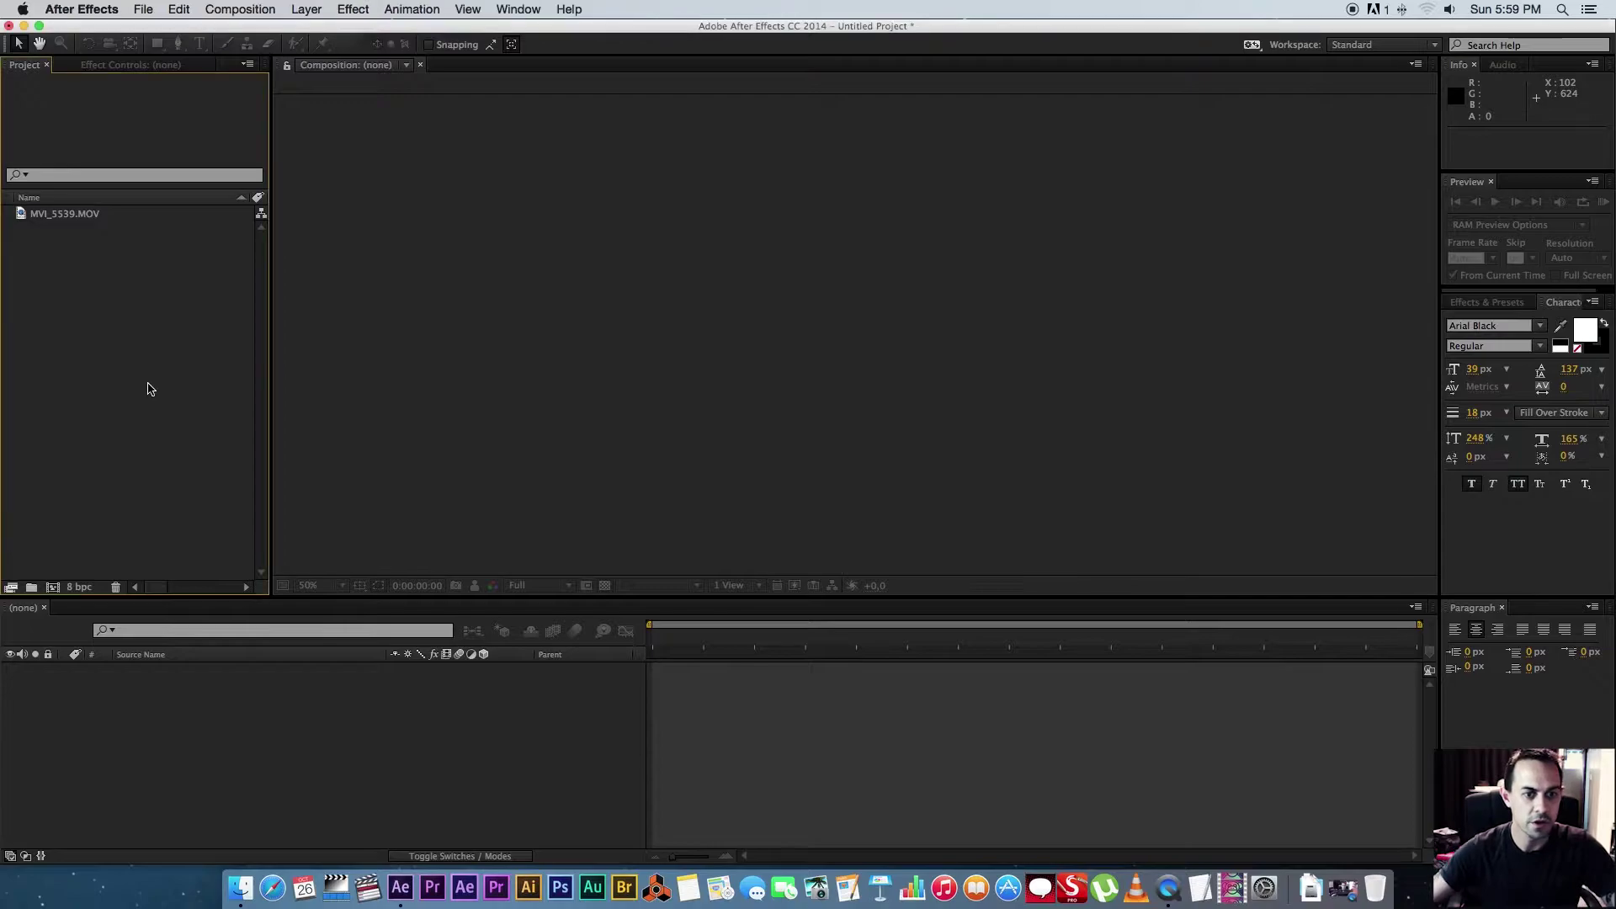
click(61, 215)
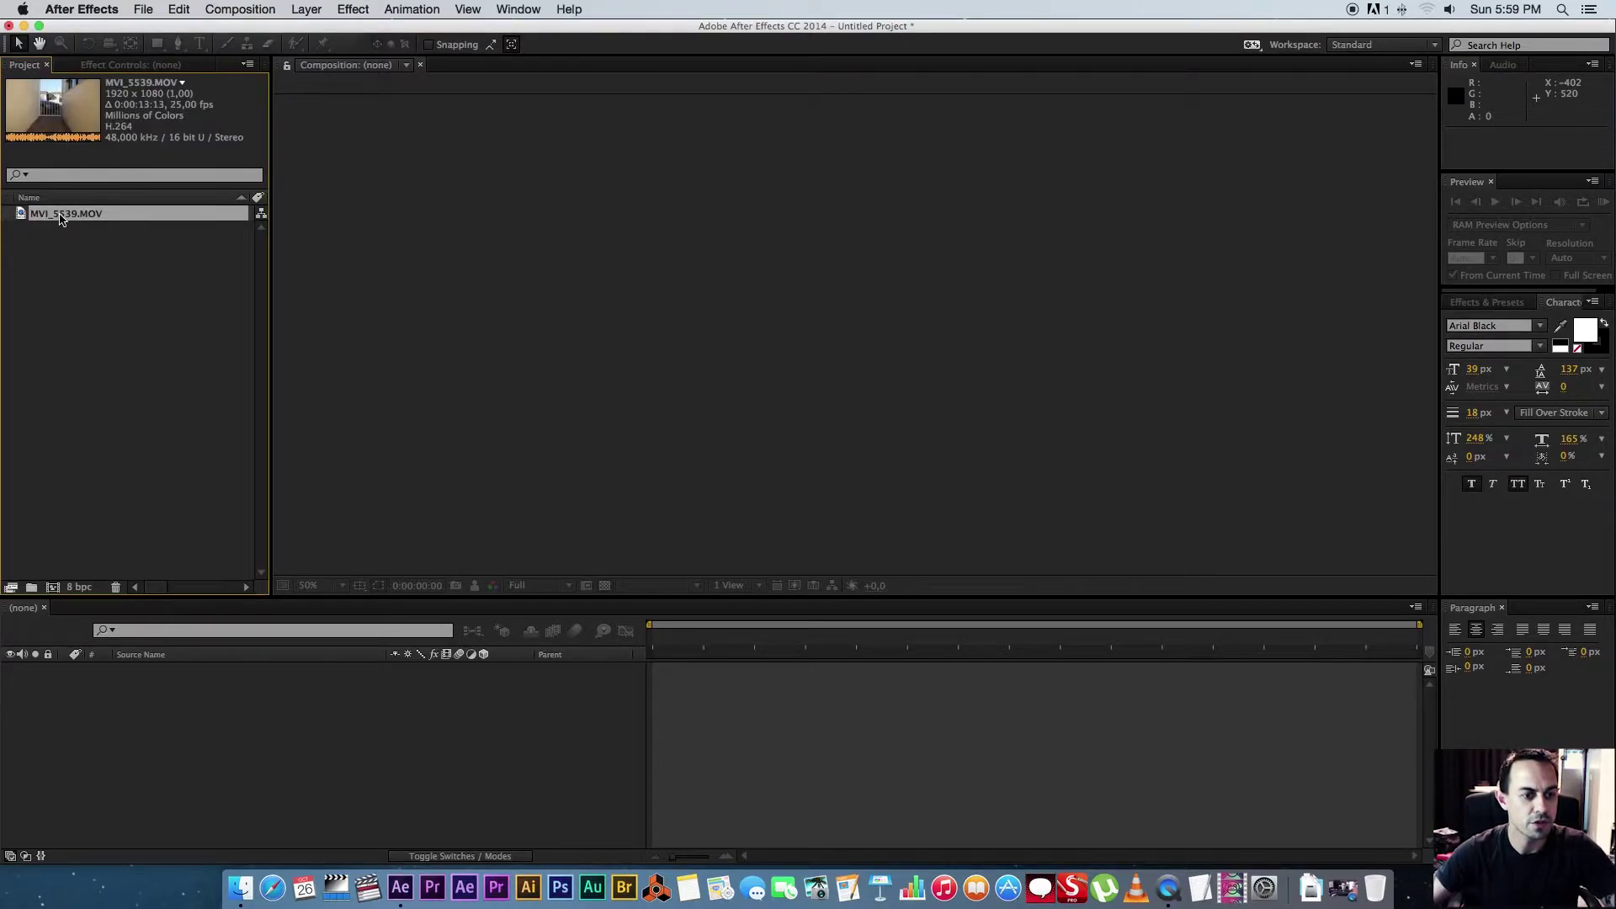
click(55, 588)
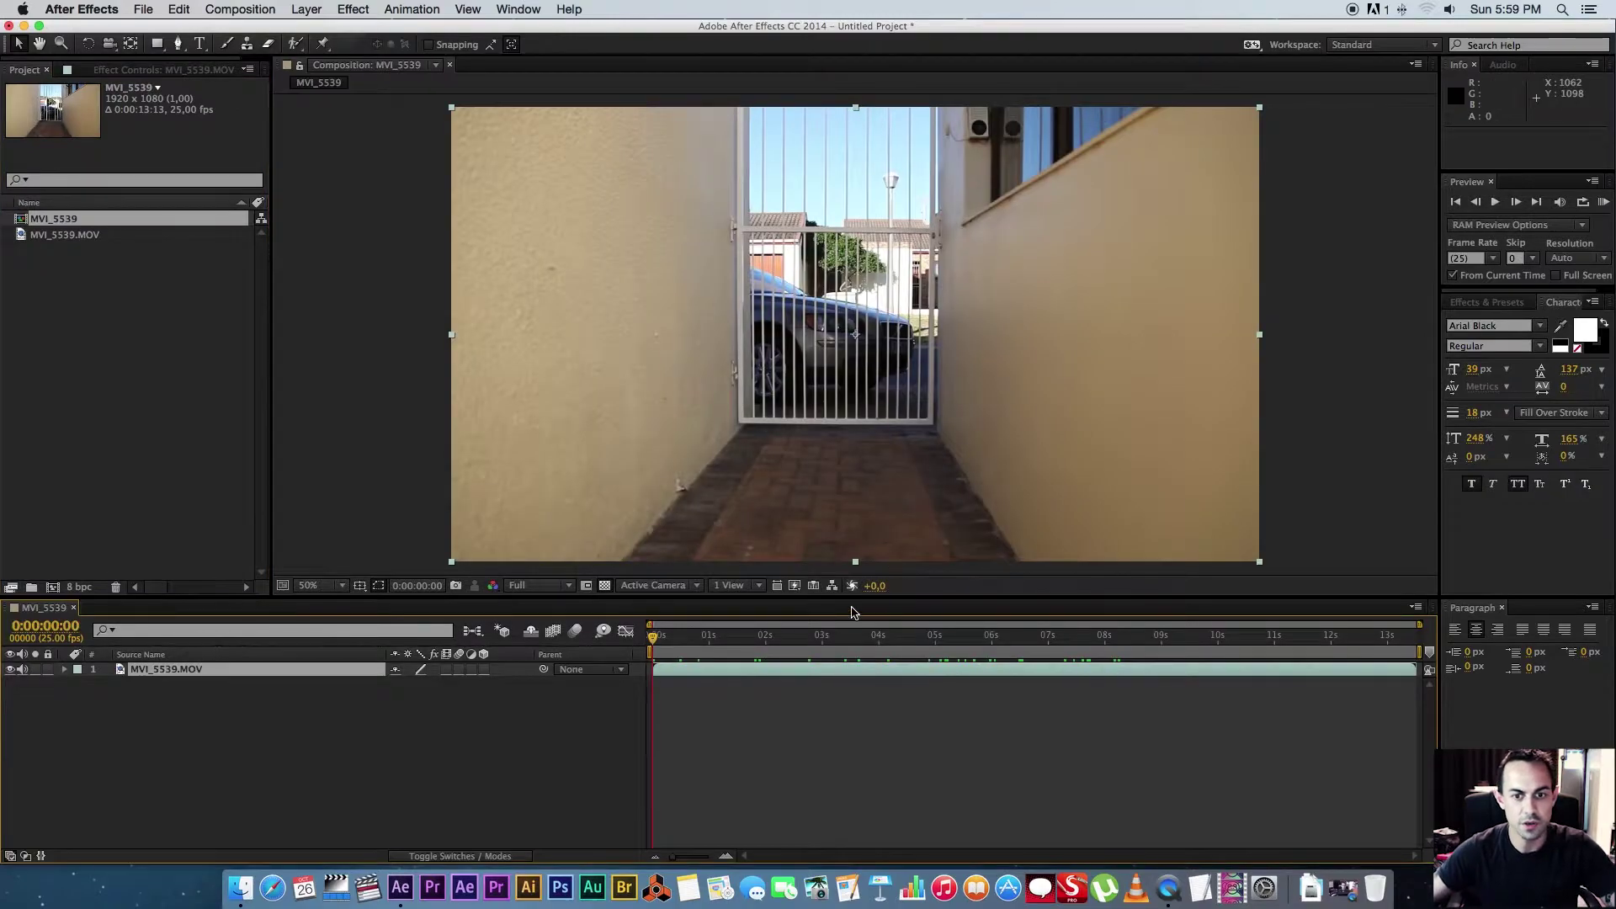
click(784, 638)
mouse_move(783, 639)
mouse_down()
mouse_move(985, 637)
mouse_move(821, 637)
mouse_up()
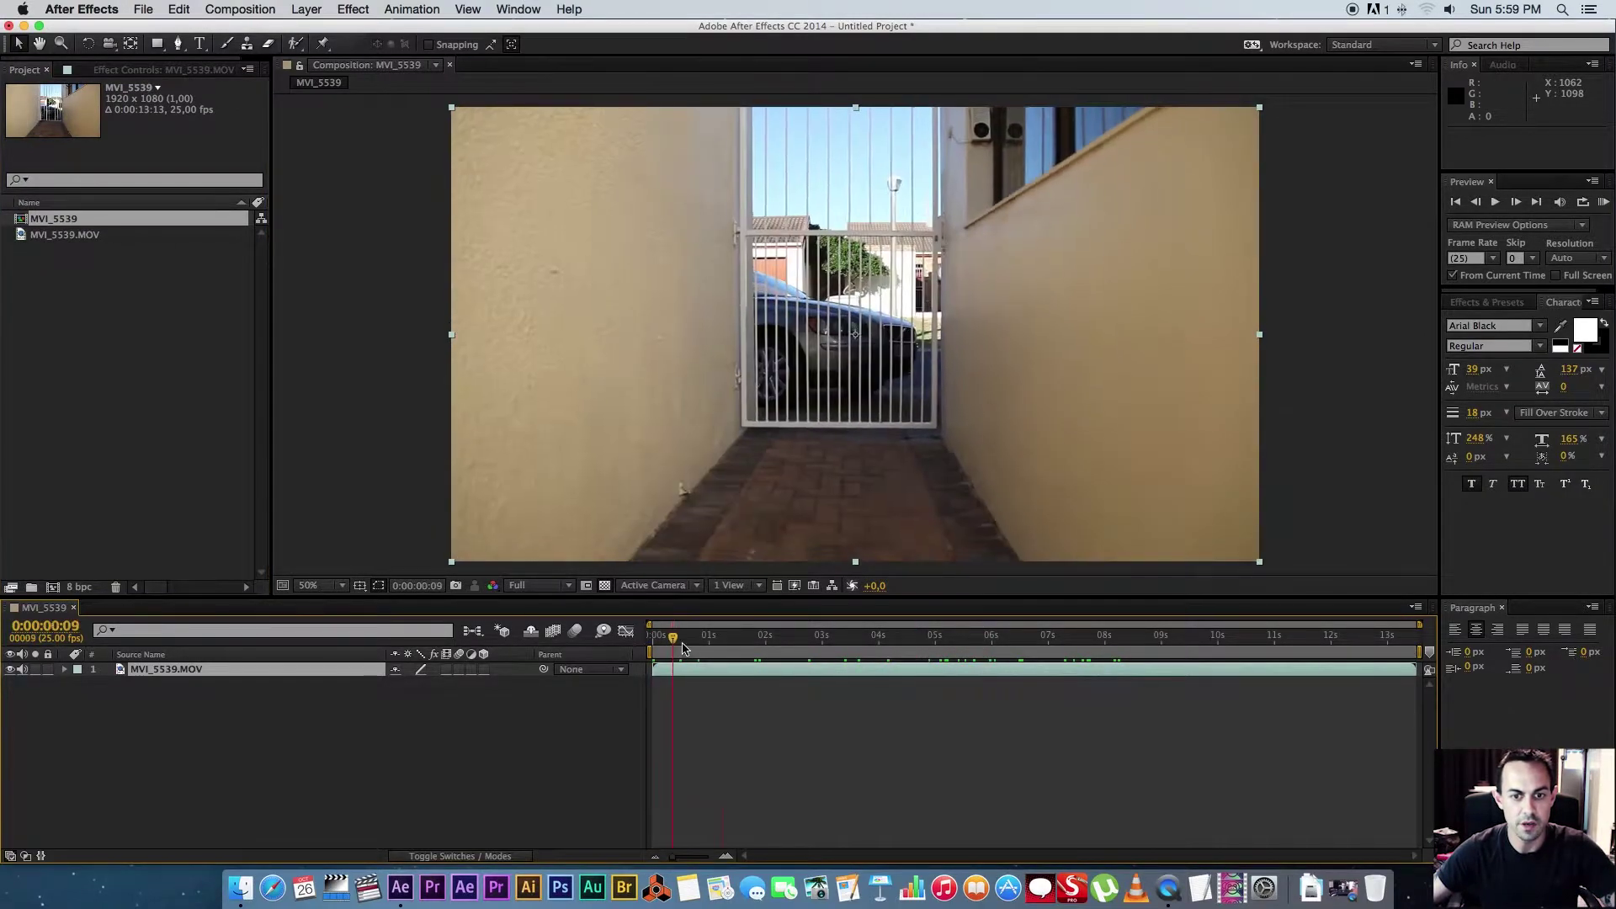
click(432, 738)
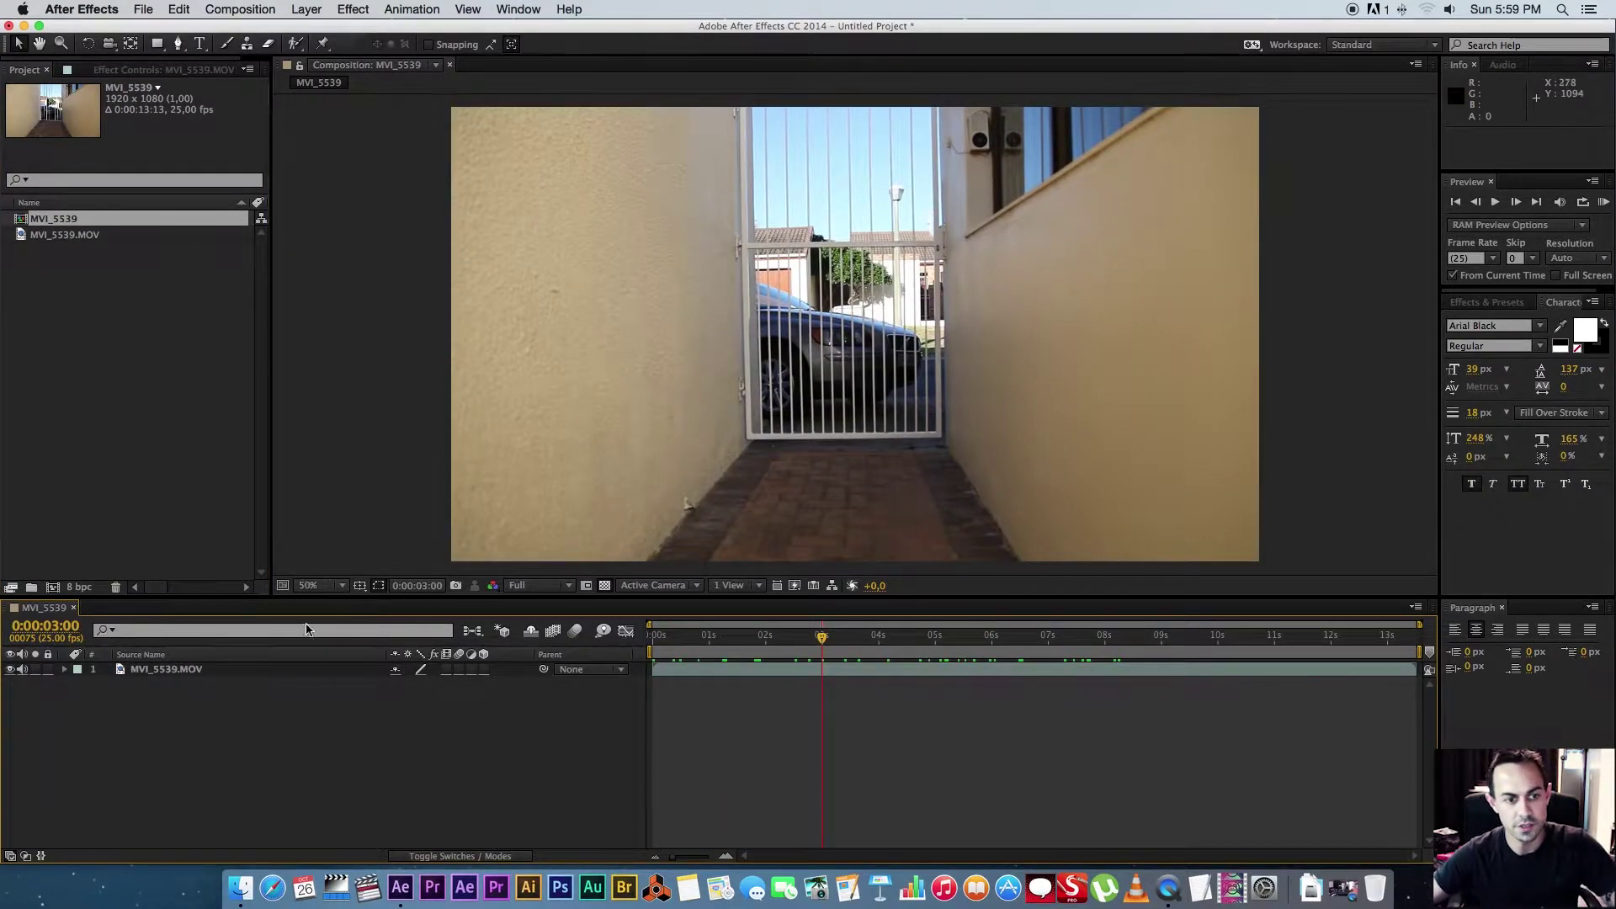
Add a black full-frame solid, Black Solid 1, above the clip and select it
right_click(340, 716)
mouse_move(331, 694)
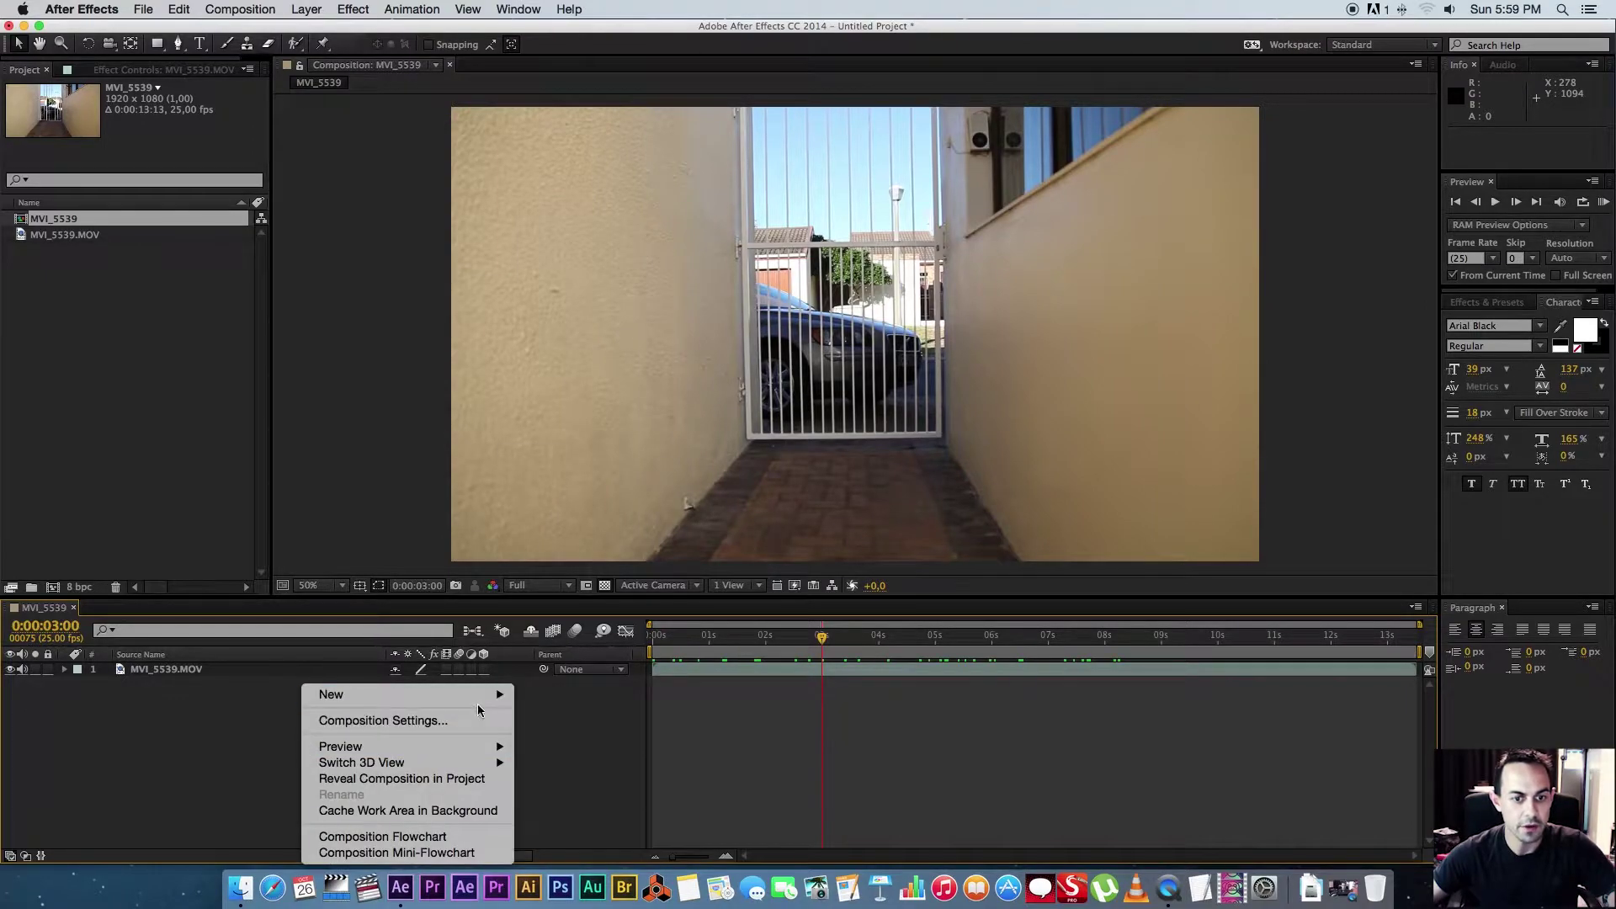
click(551, 736)
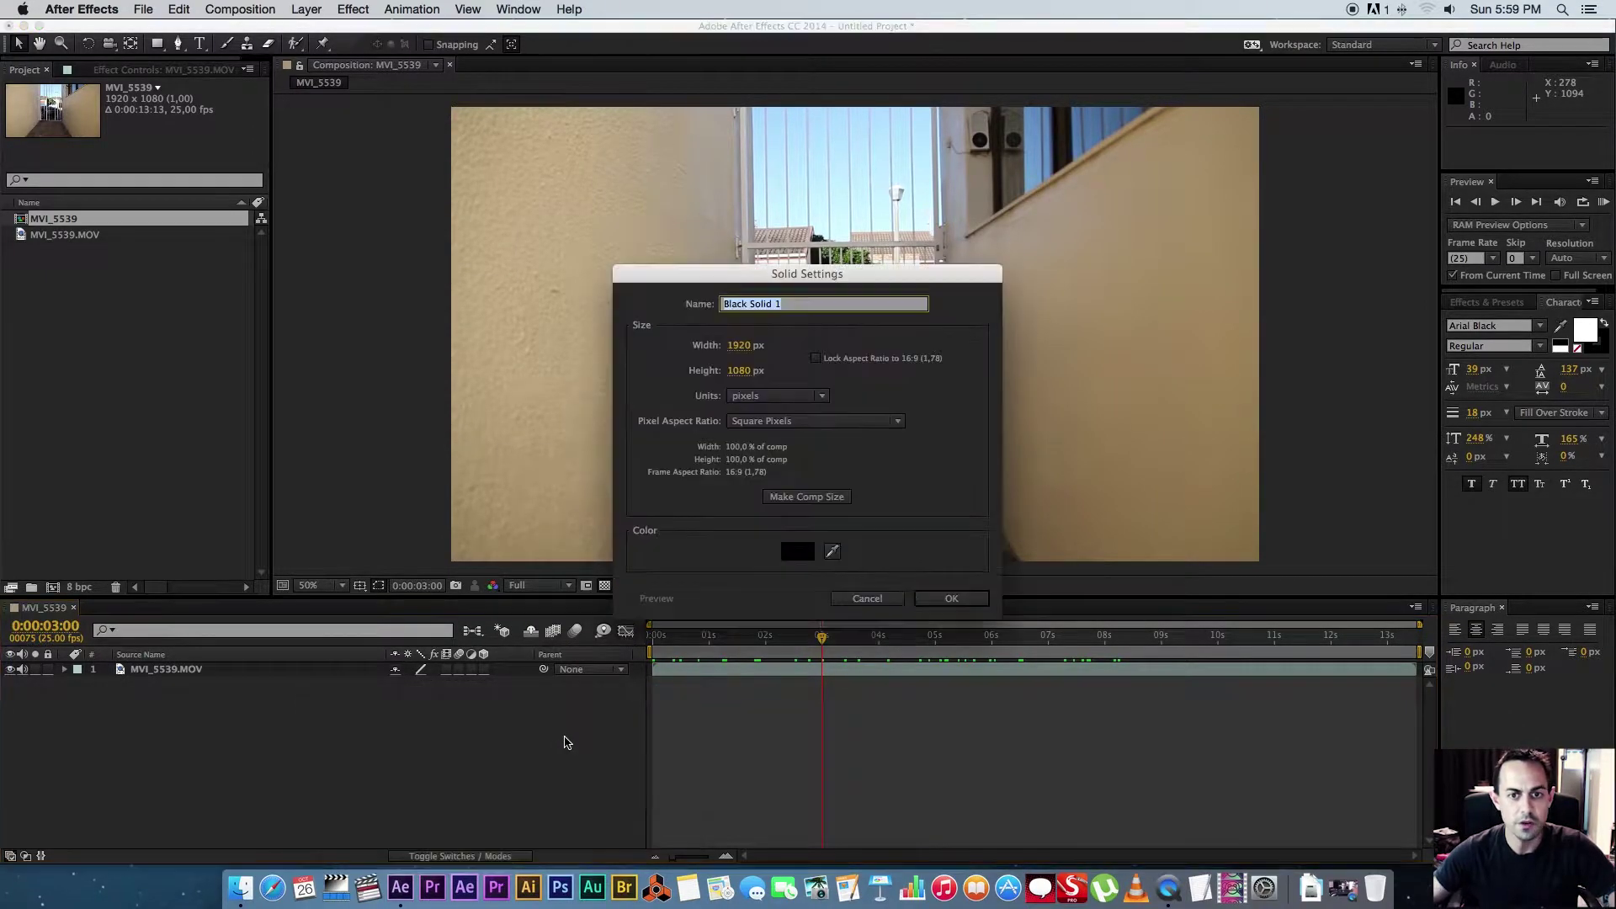
click(797, 551)
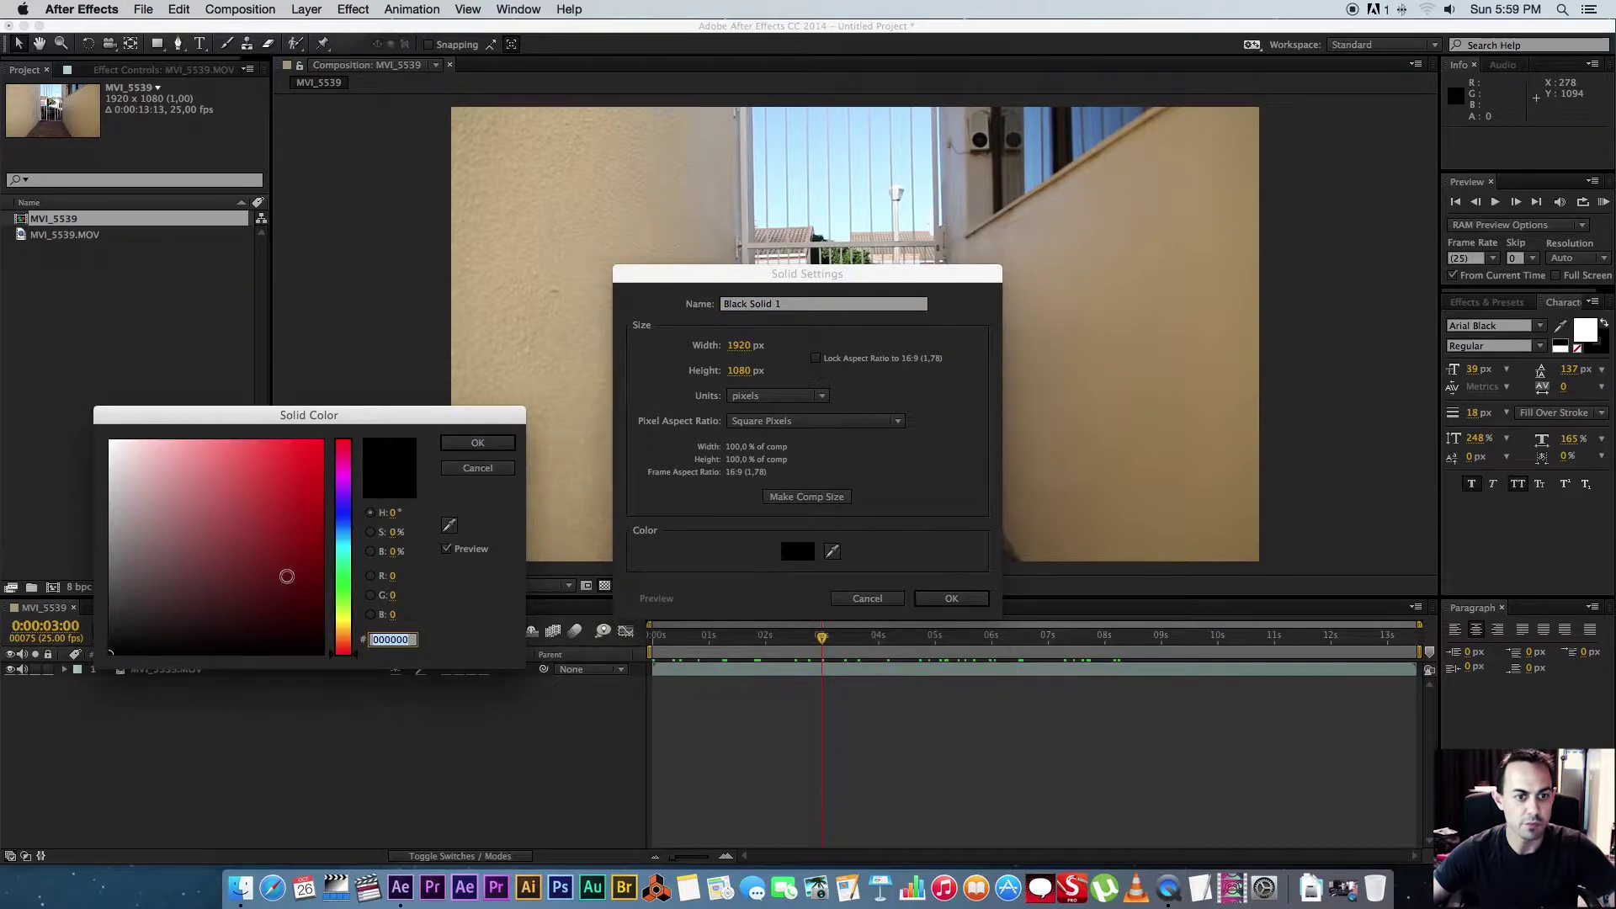
drag(287, 577, 323, 652)
click(478, 444)
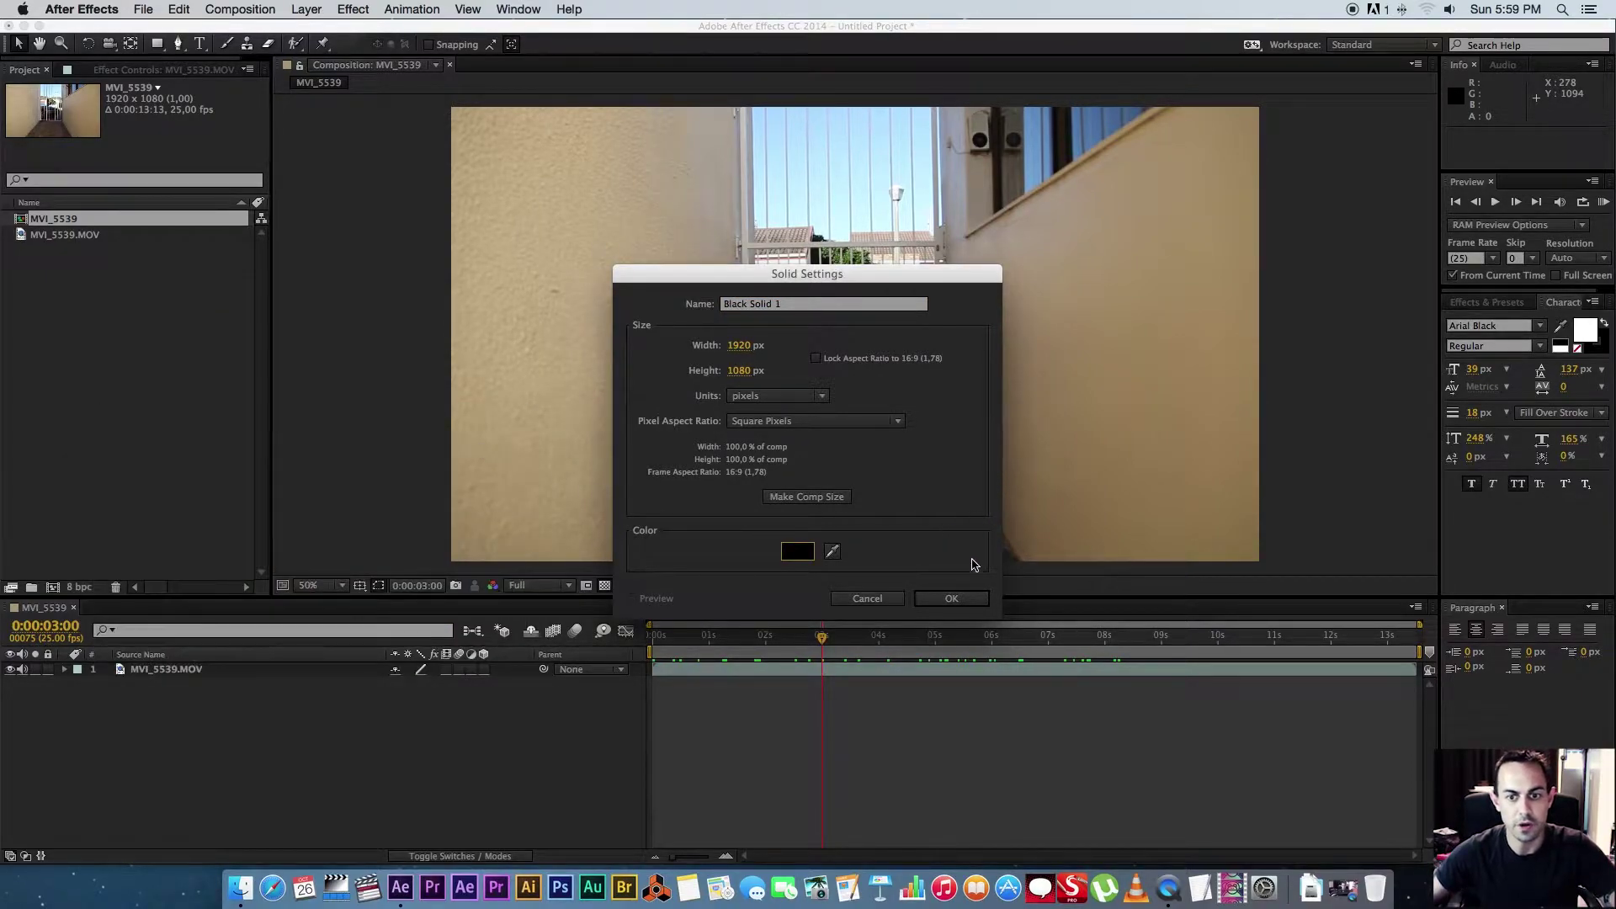
click(950, 600)
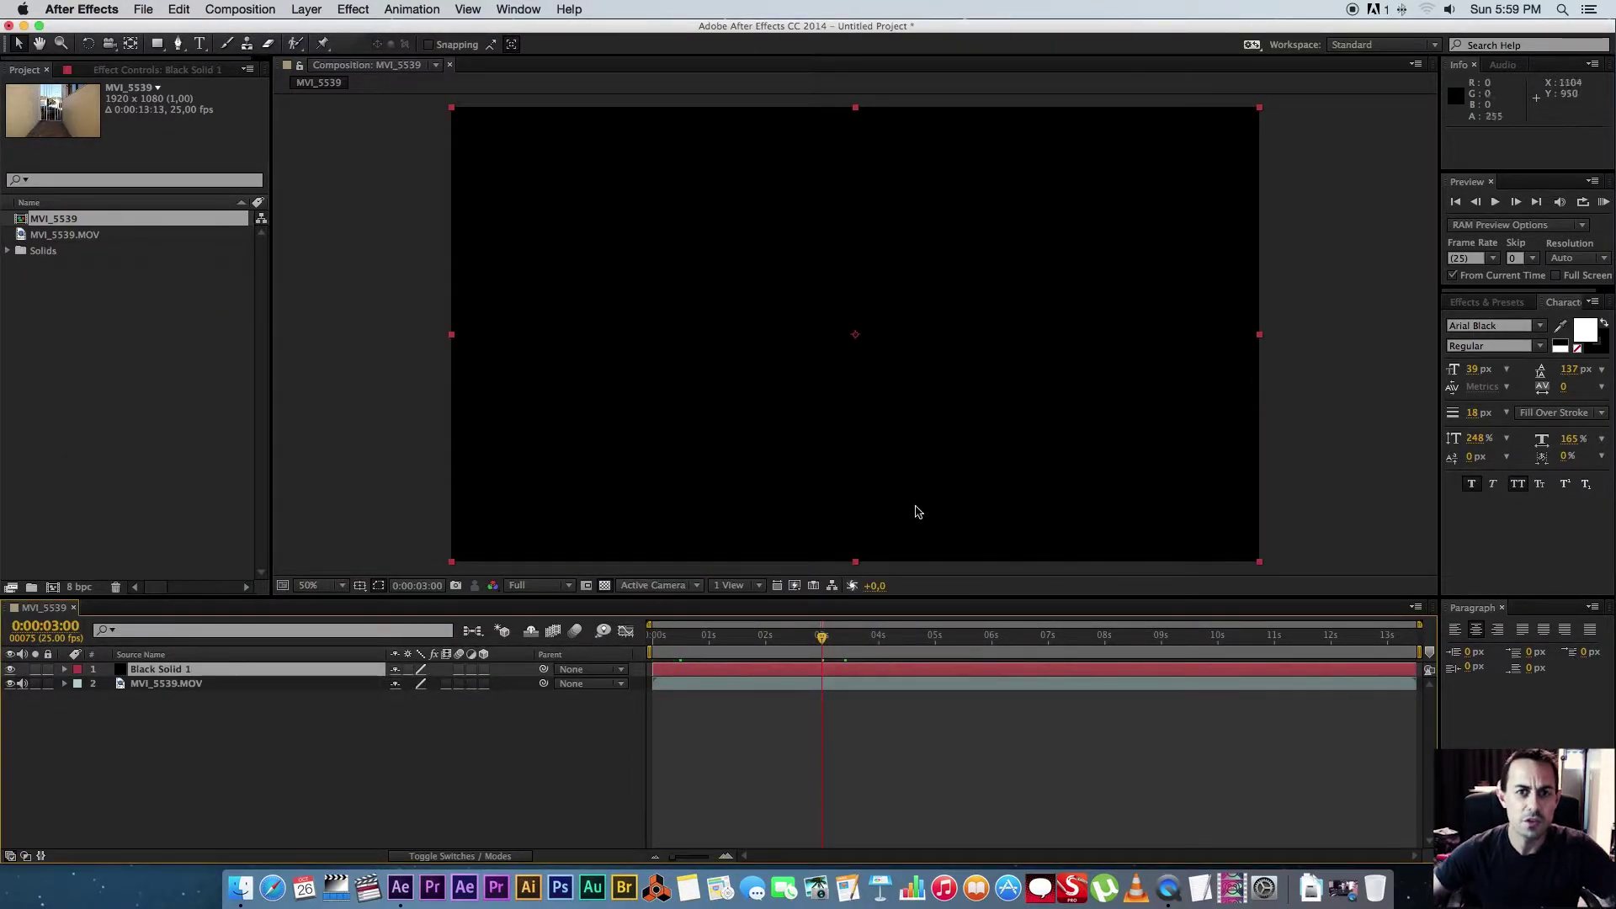
click(166, 684)
click(159, 668)
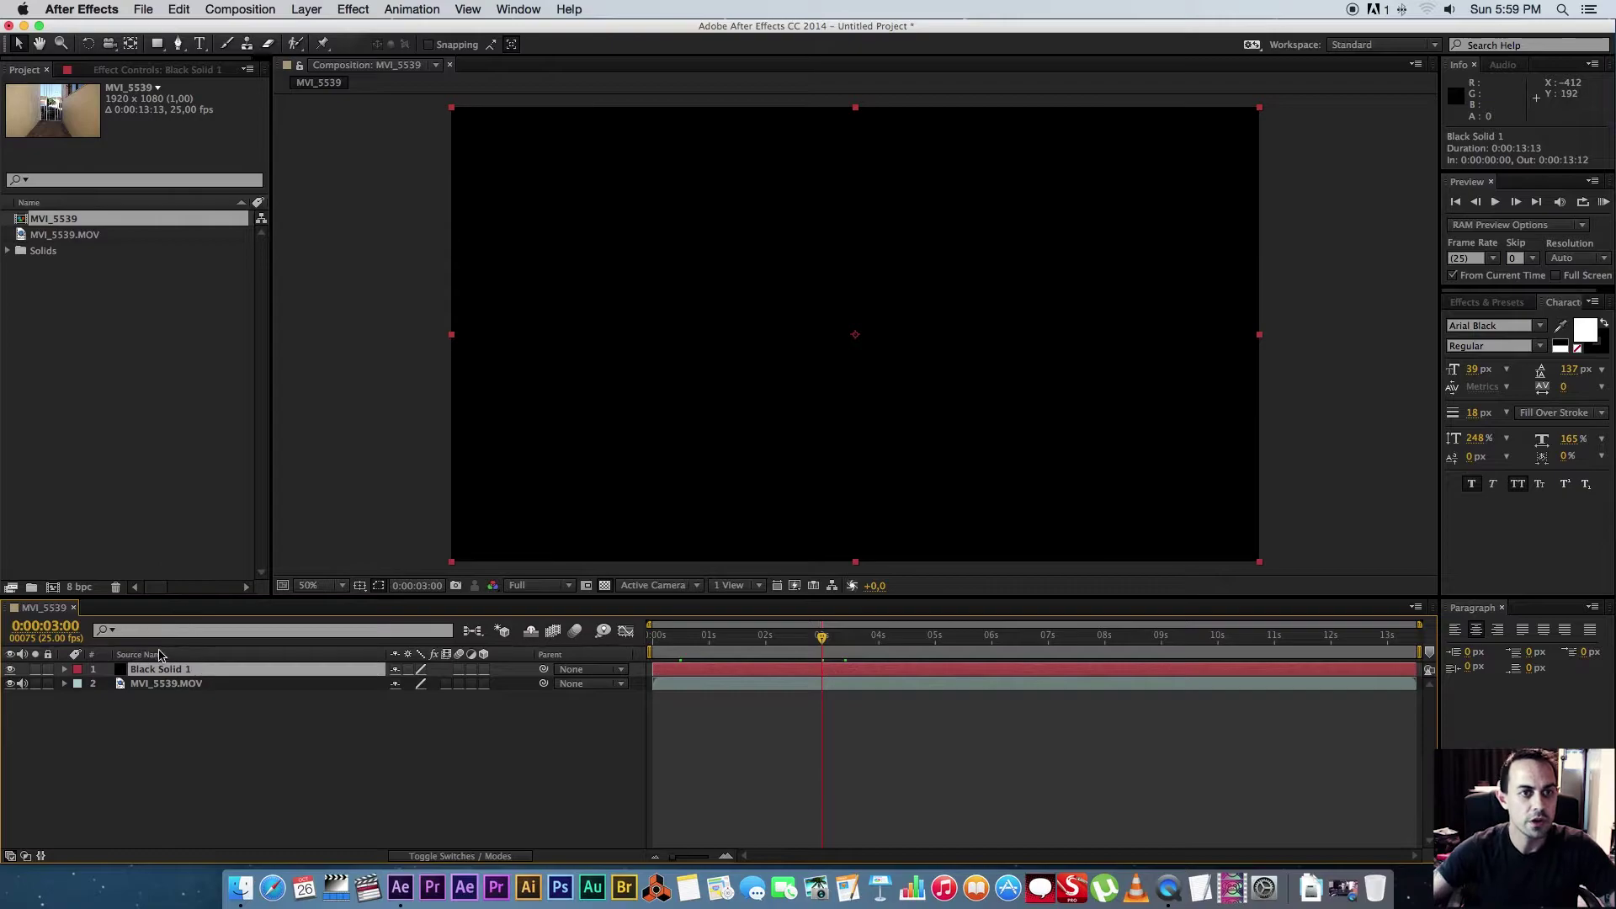
Add a full-frame Rectangle Tool mask to Black Solid 1 and select Mask 1 in the timeline
click(159, 44)
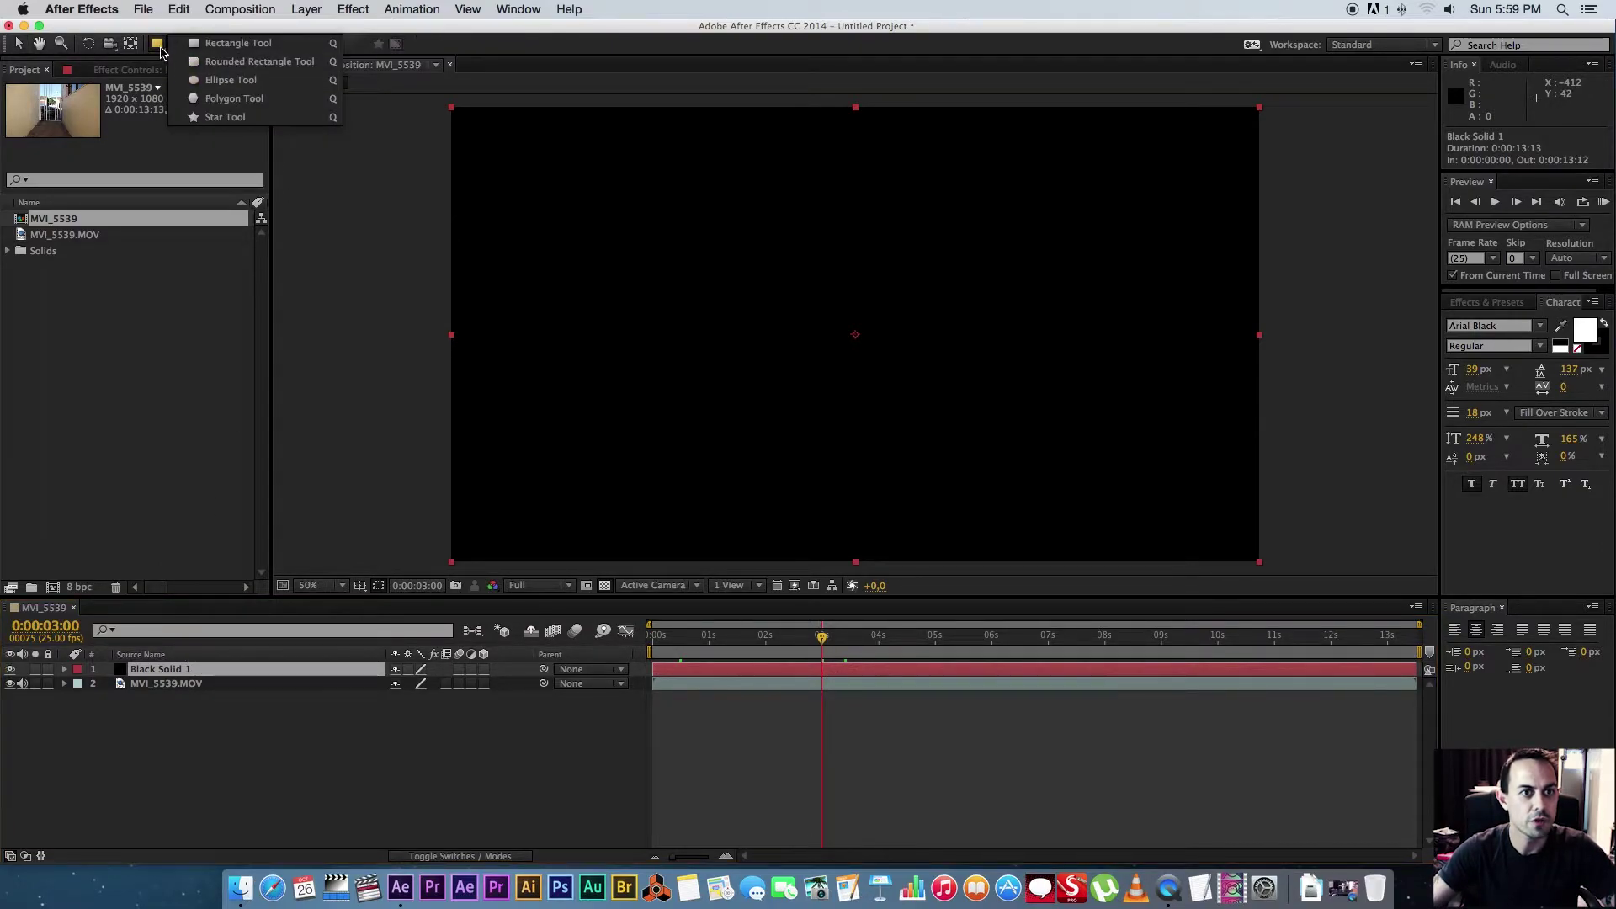
click(258, 61)
double_click(158, 44)
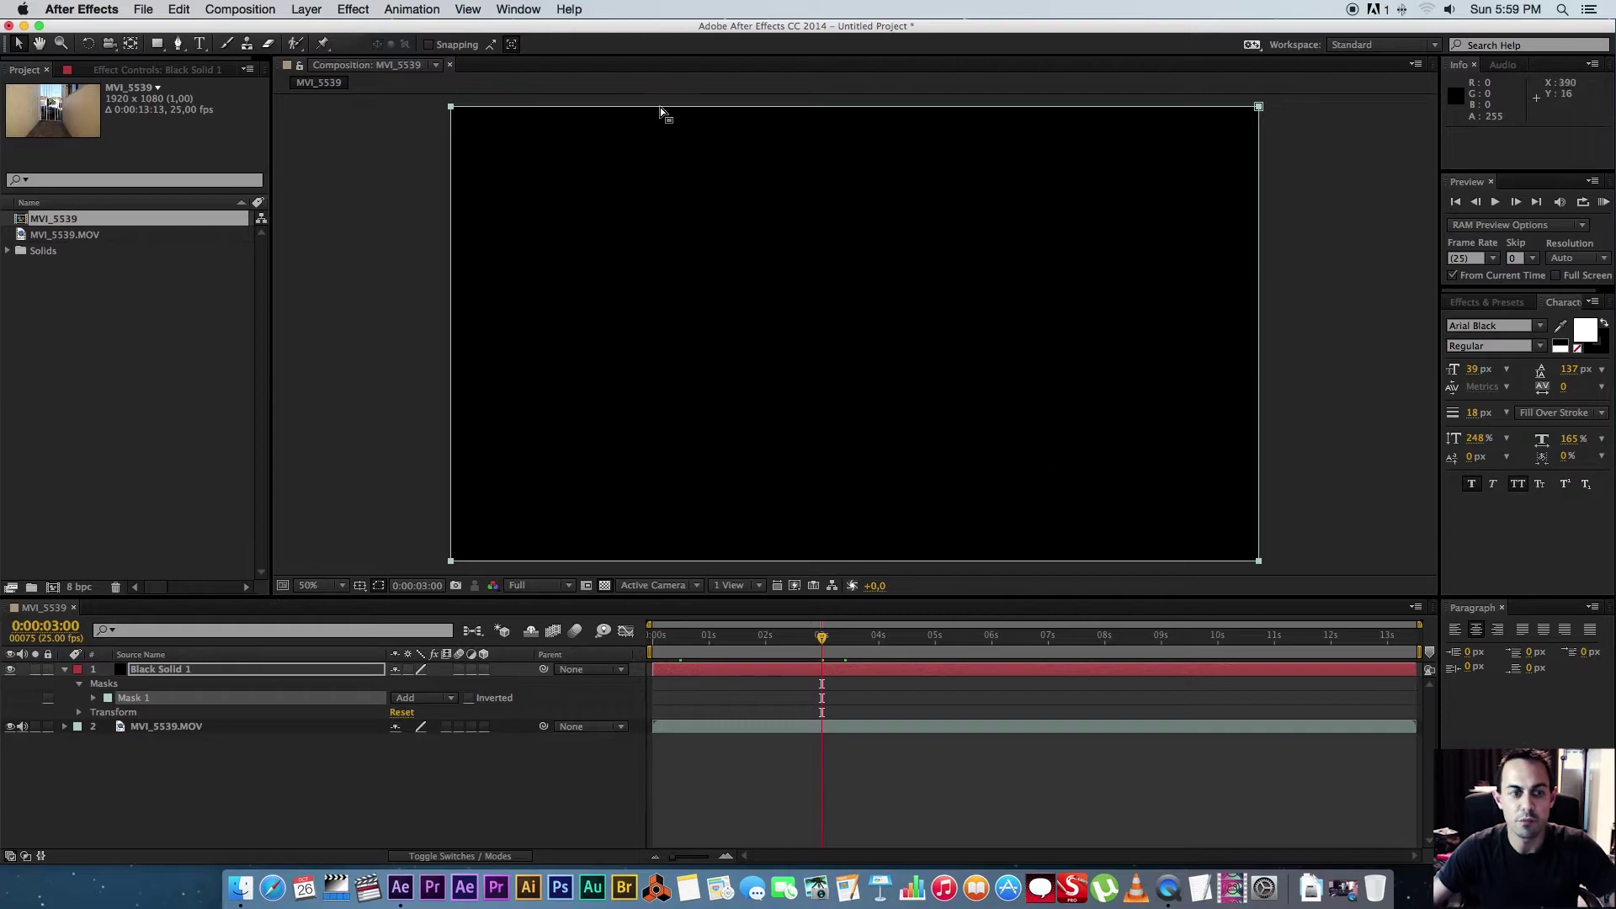
click(204, 764)
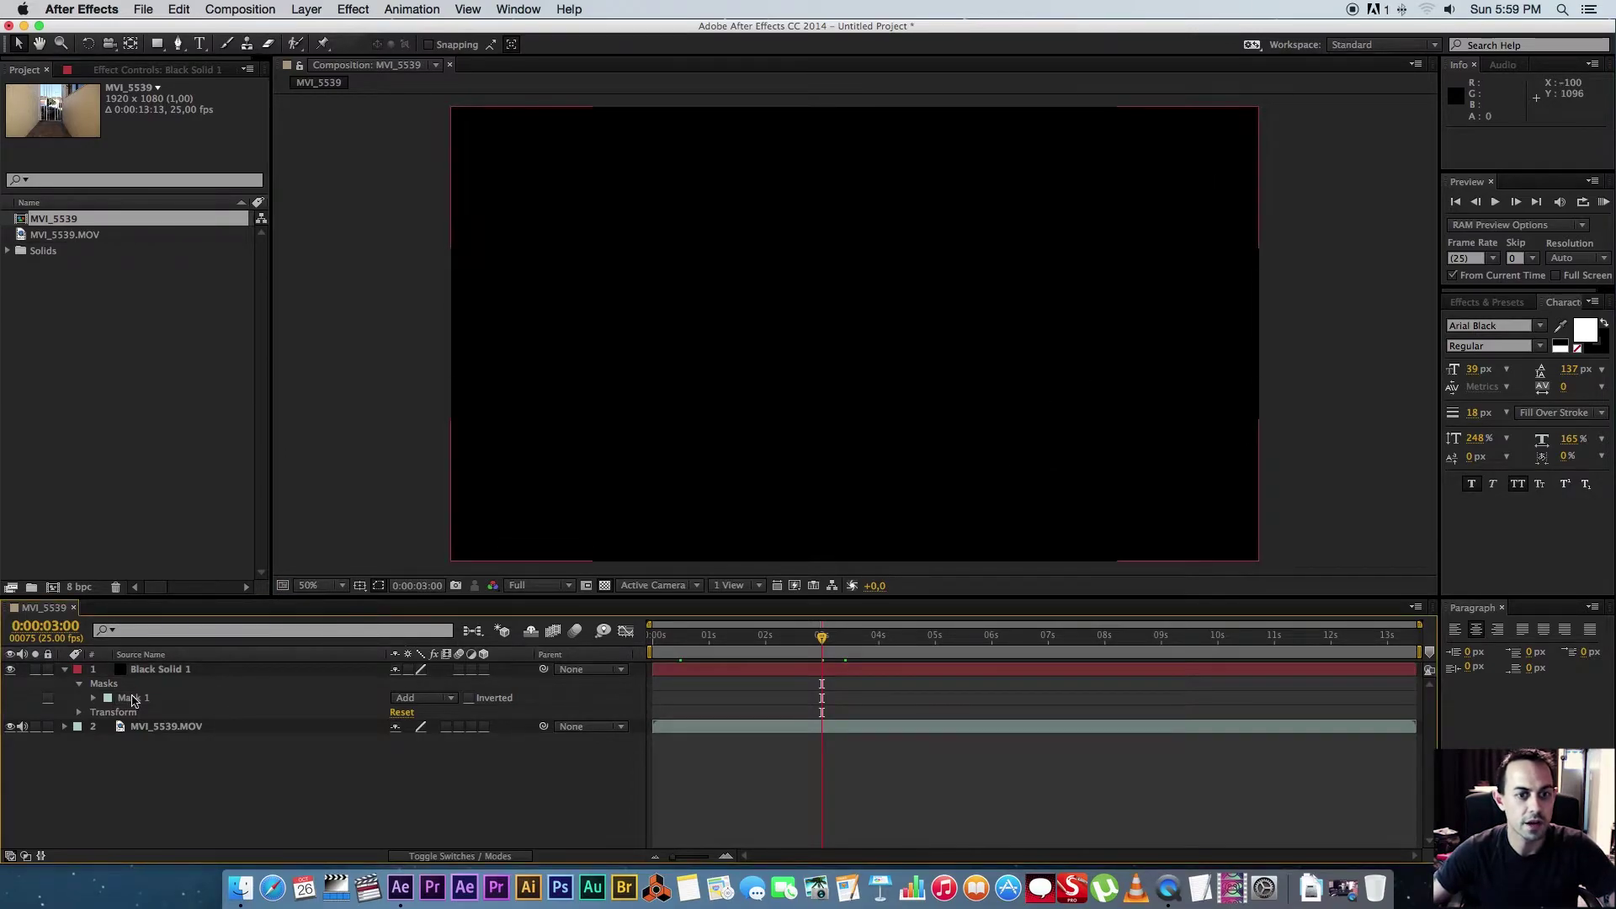
click(131, 698)
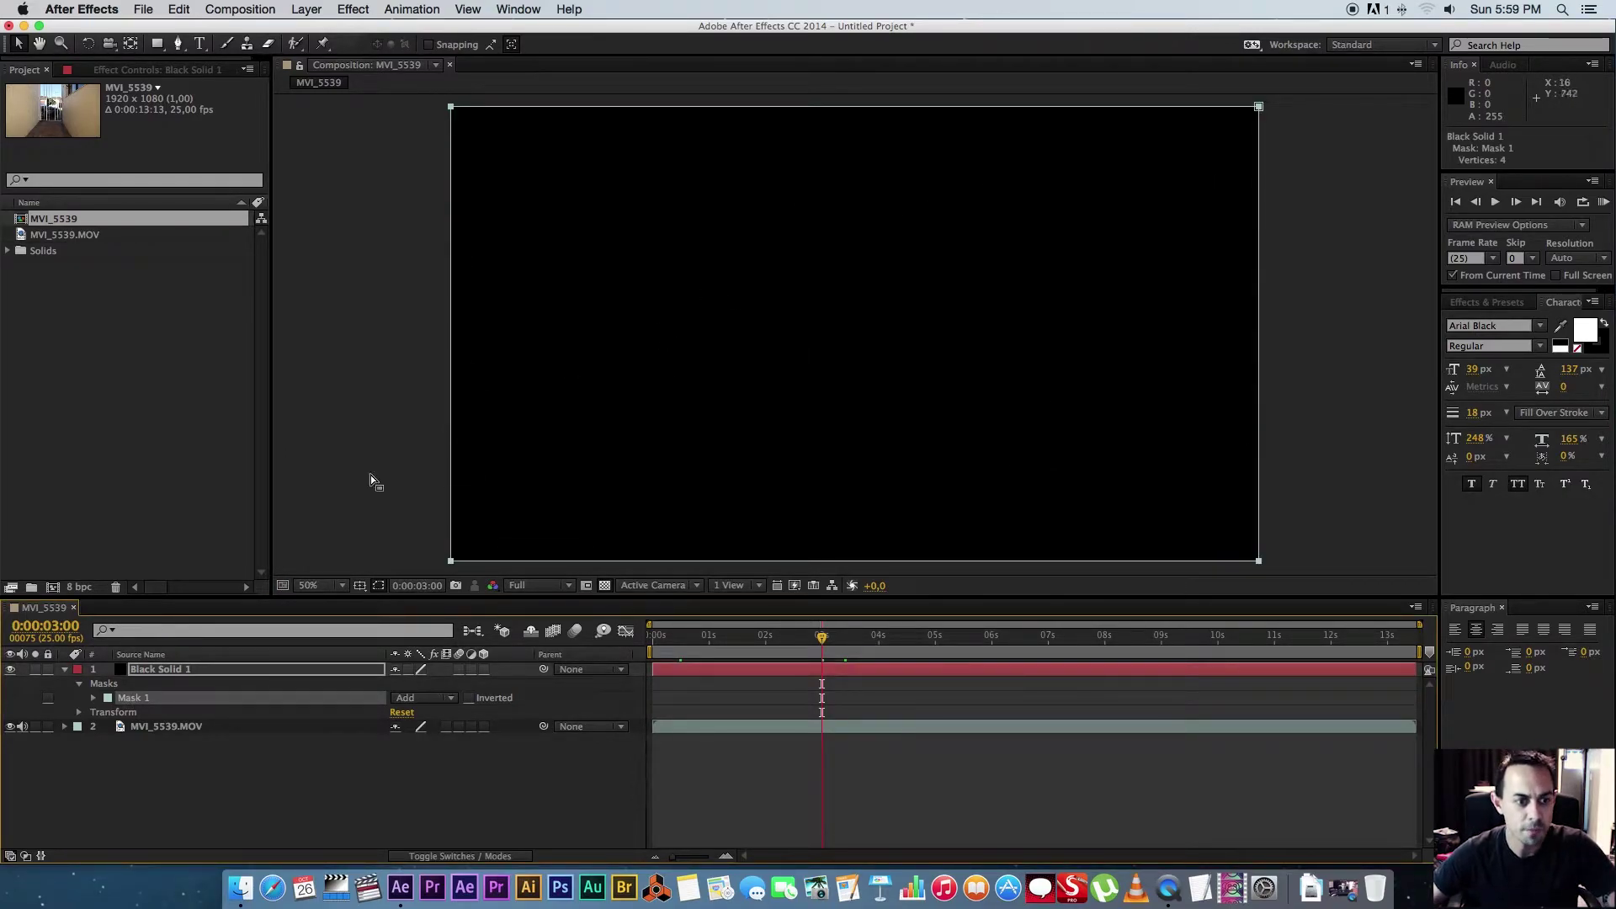
click(170, 775)
click(171, 703)
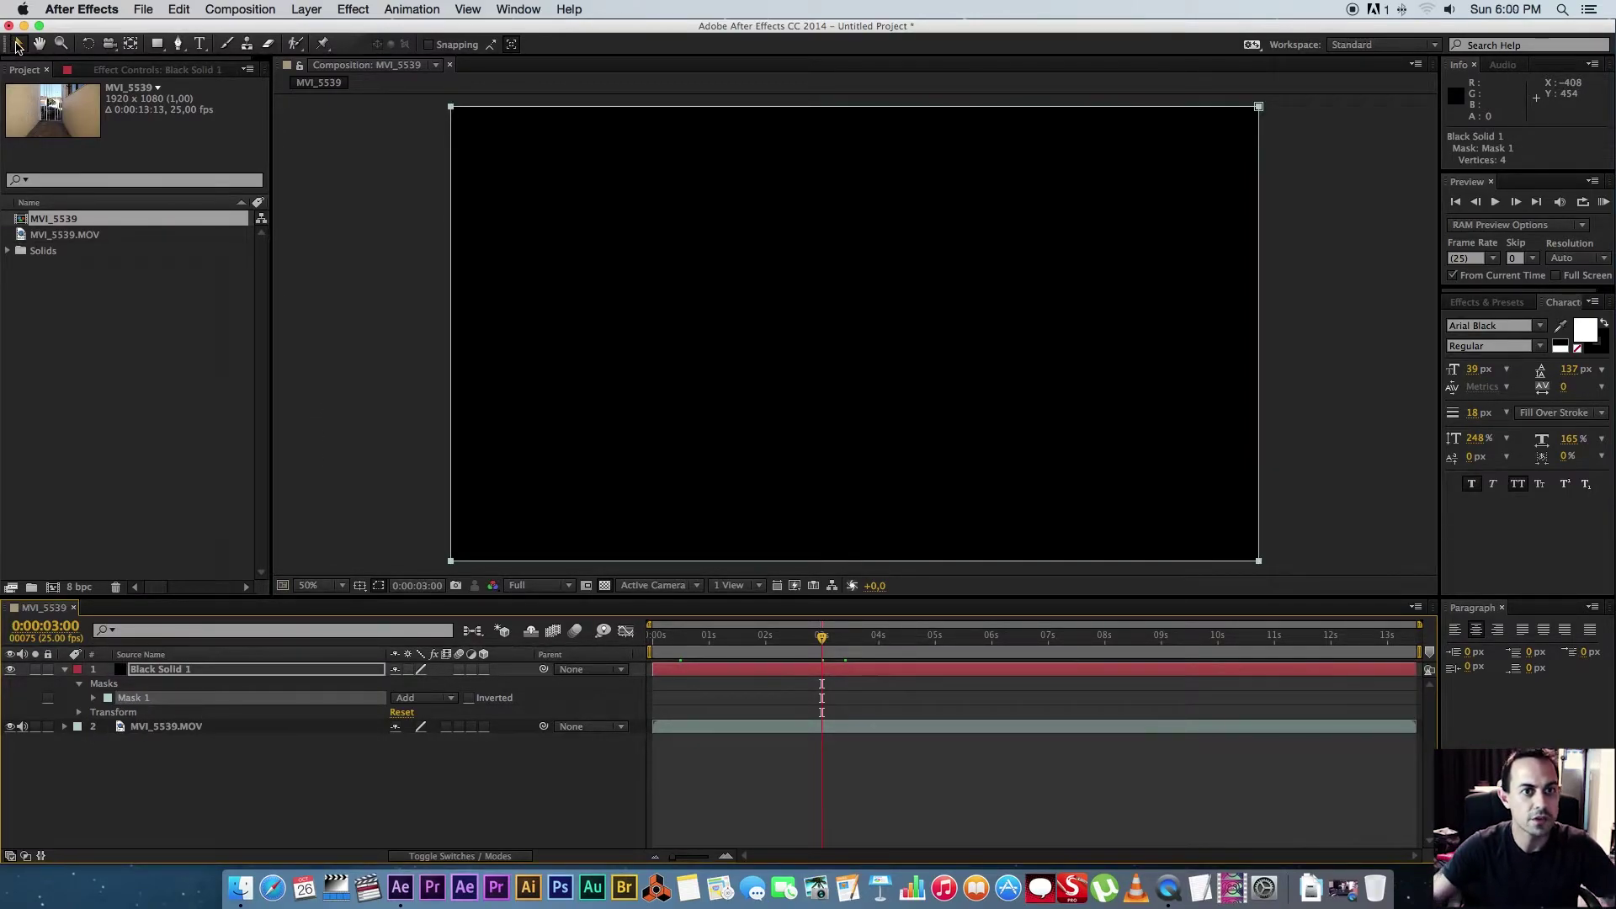
Select Mask 1's top edge in the Composition panel and nudge it down two steps
click(502, 166)
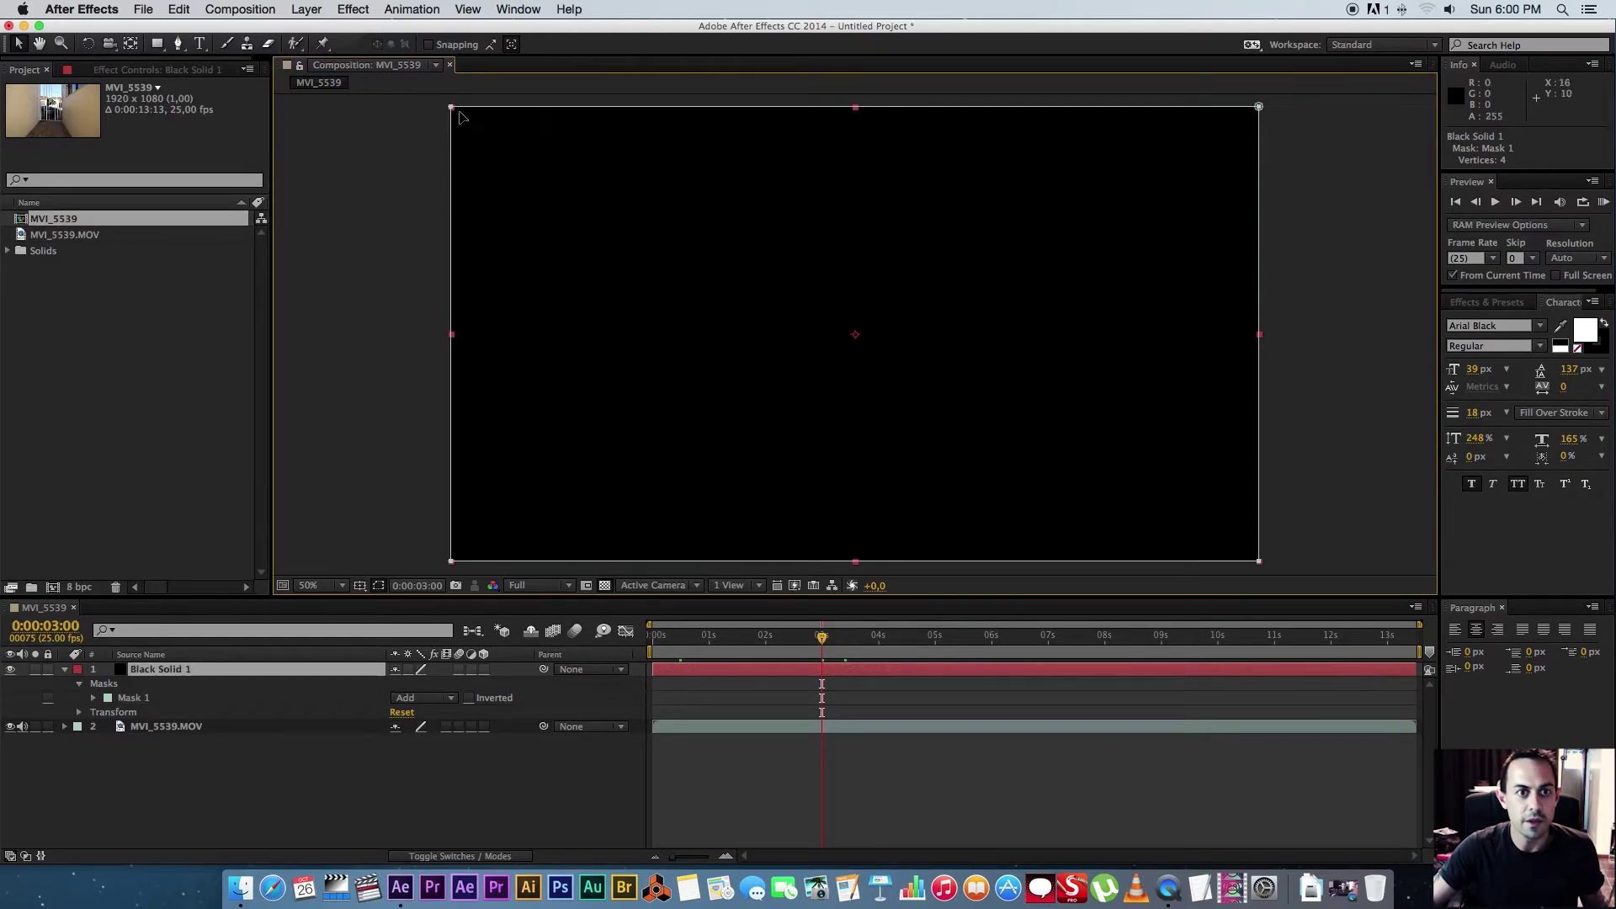
click(450, 108)
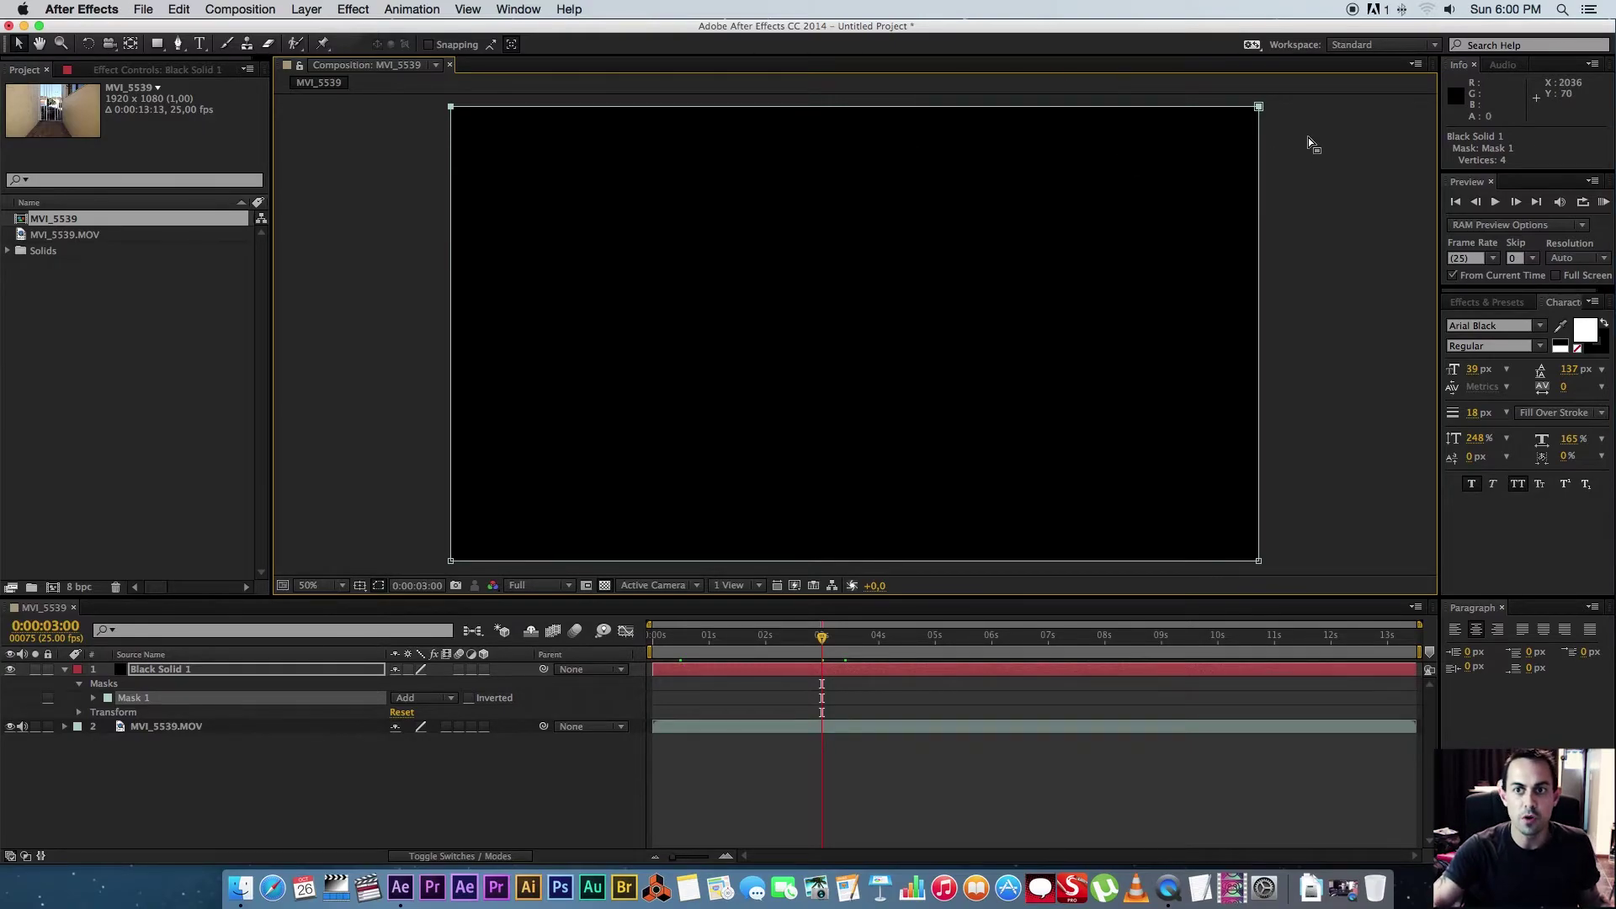
key(Down)
key(Down)
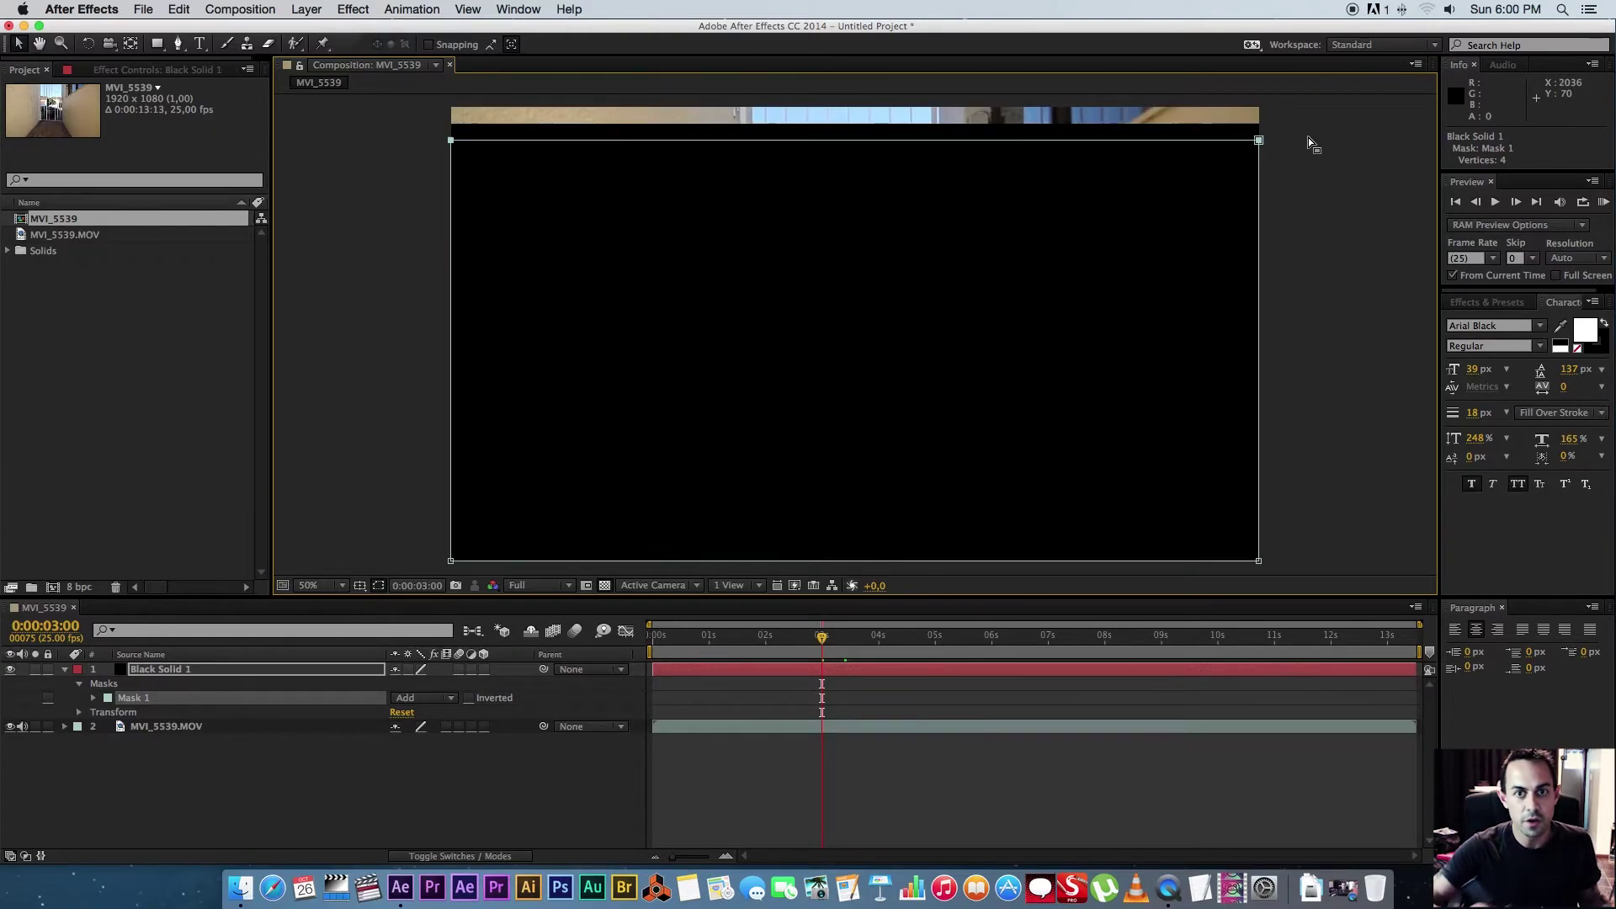
key(Down)
key(Down)
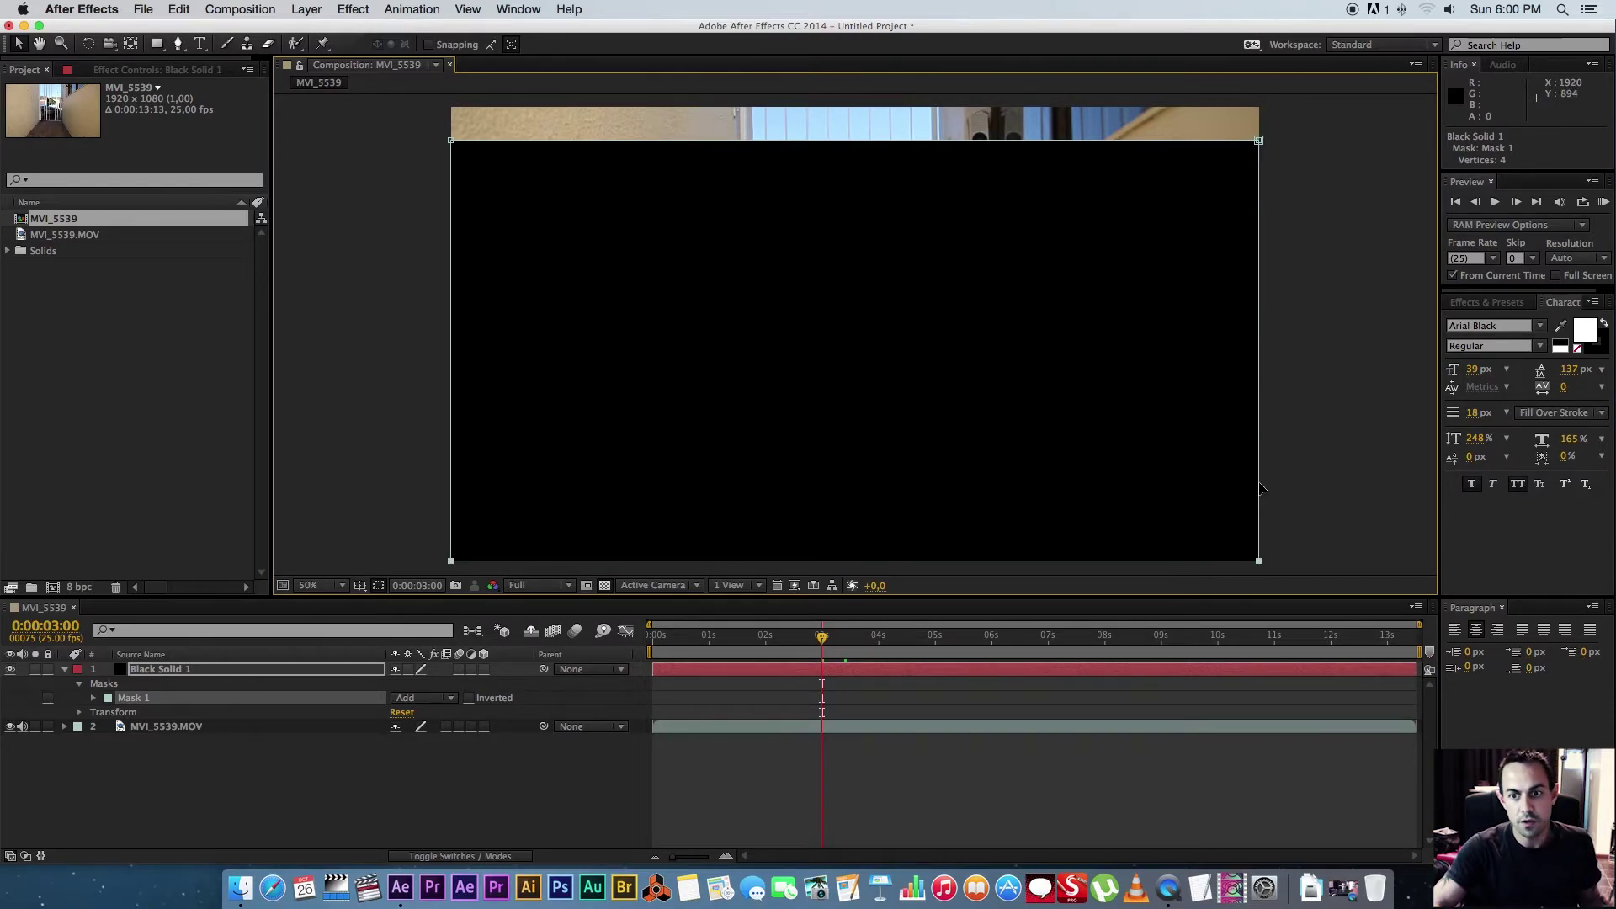
Nudge Mask 1's bottom edge up so video shows along the bottom
key(Up)
key(Up)
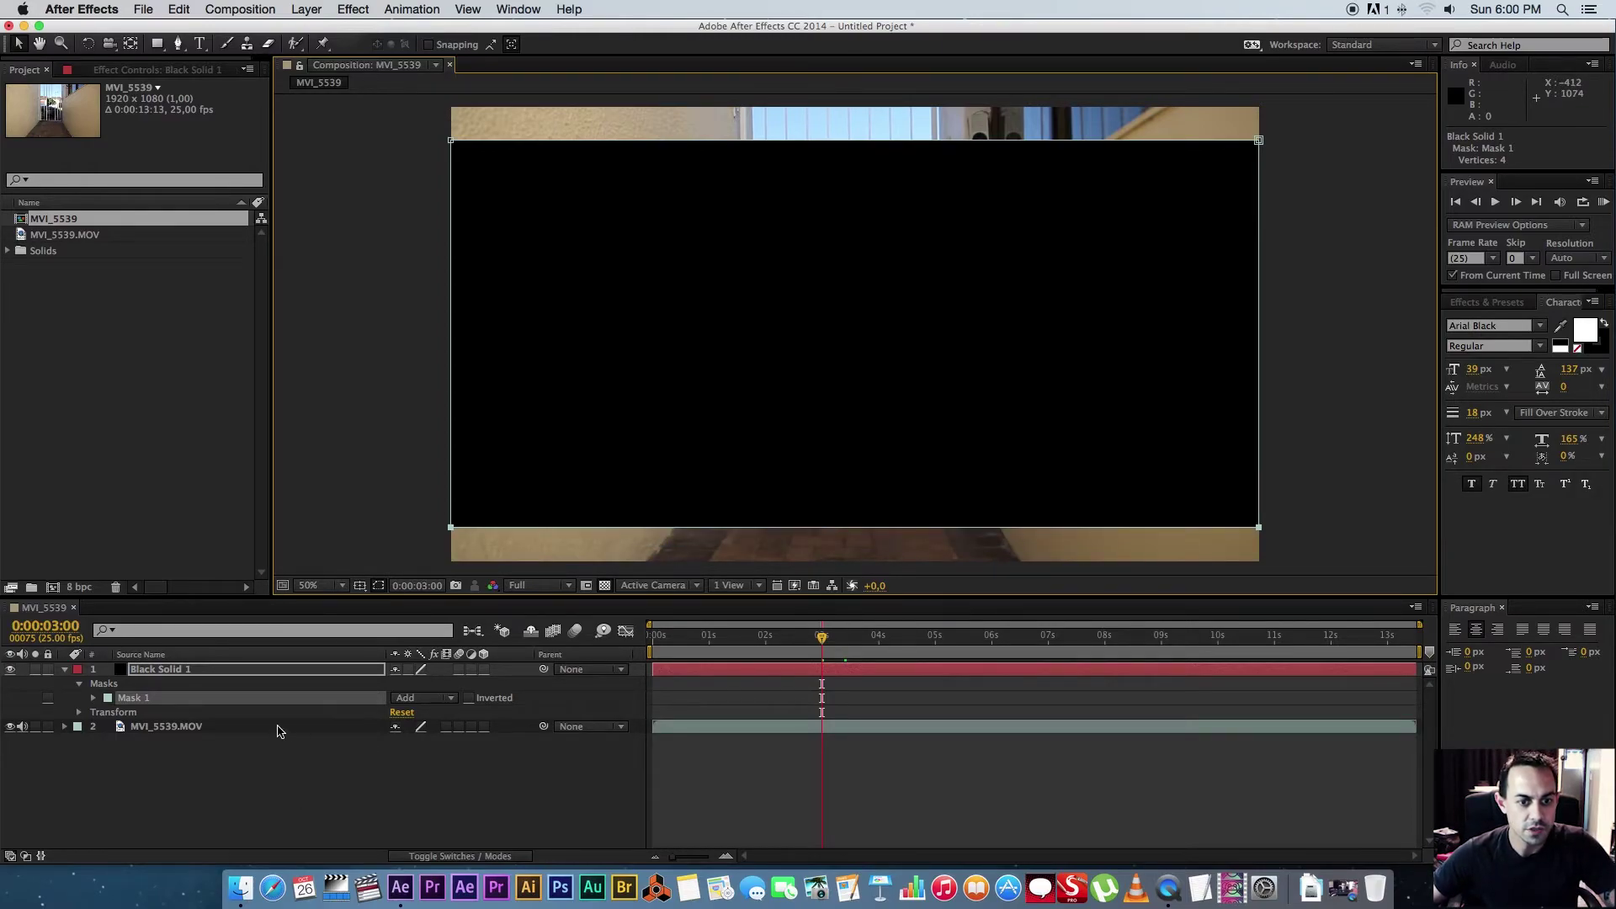
Tick Inverted on Mask 1 to leave black bars at top and bottom
click(470, 699)
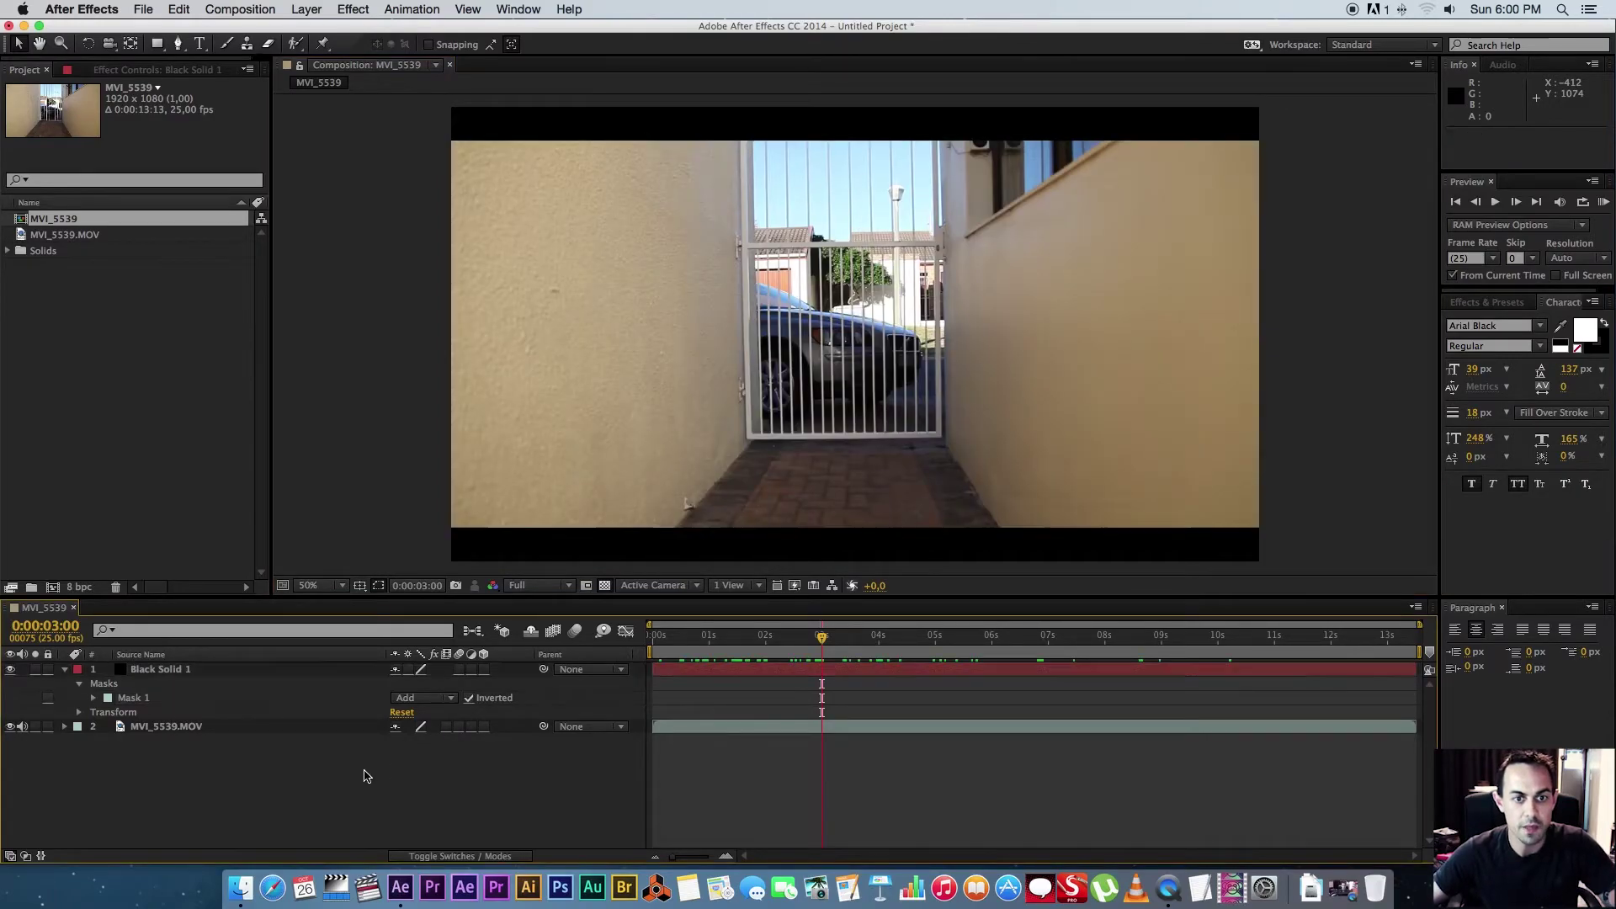